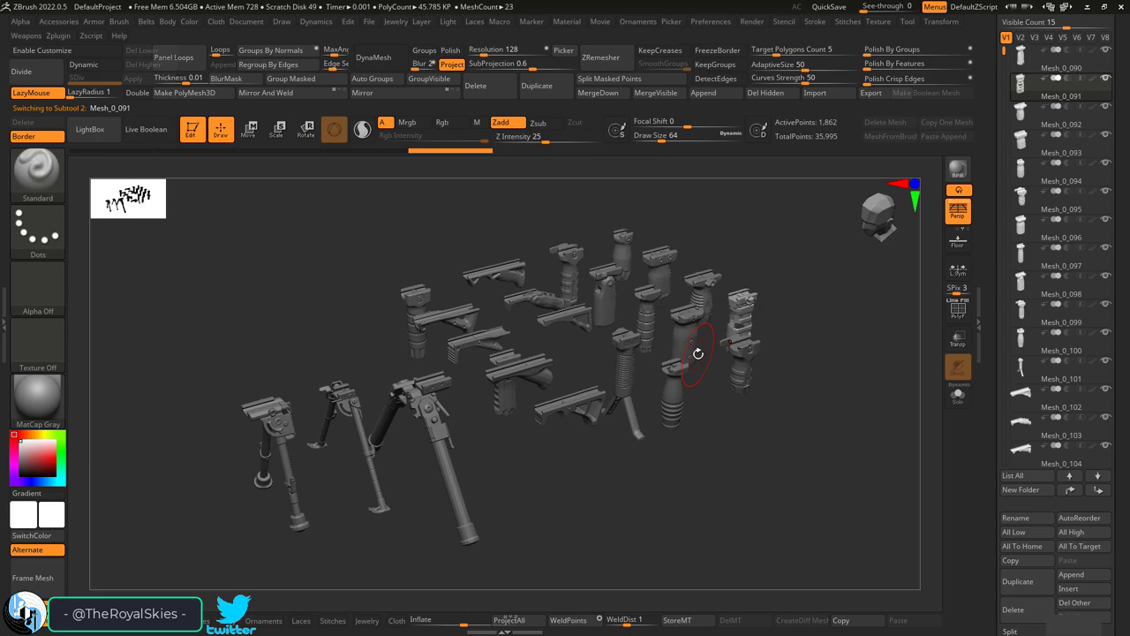
- Browse the kit's foregrip and rail parts (Mesh_0_102 to Mesh_0_107) and check the InsertMultiMesh option
left_click(1022, 170)
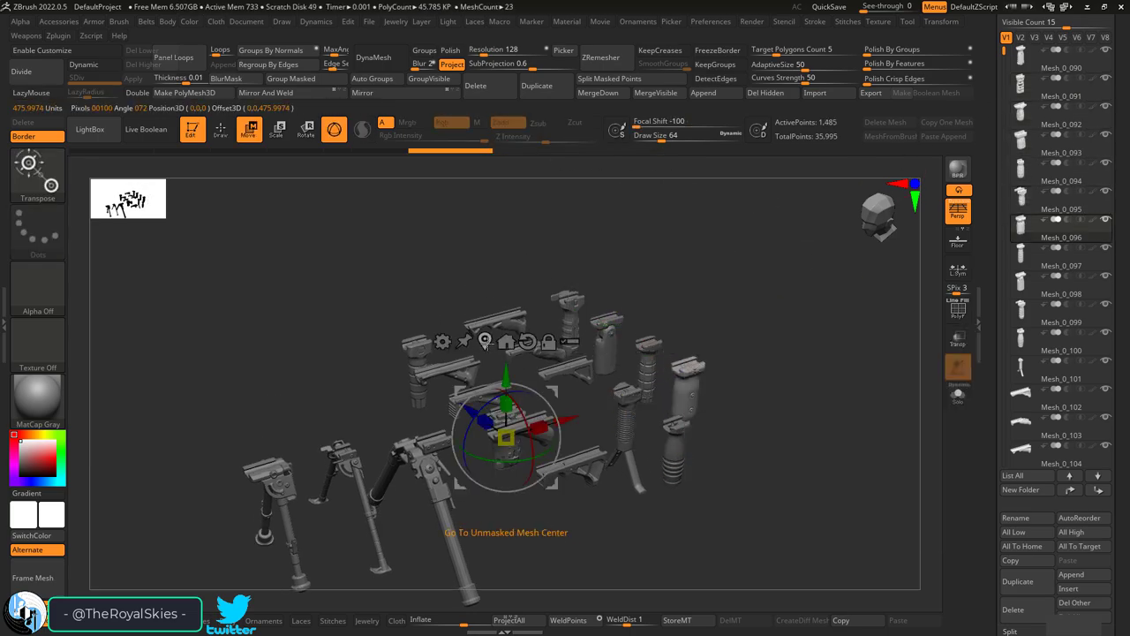
left_click(640, 305, "alt")
left_click(1025, 394)
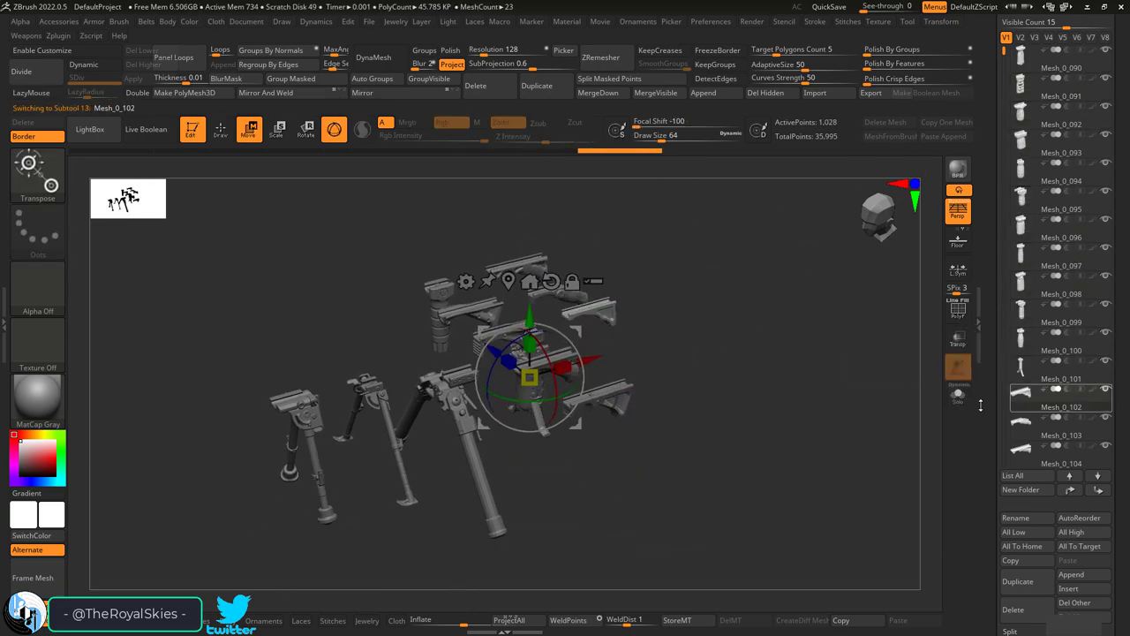
left_click(516, 362, "alt")
left_click(503, 336, "alt")
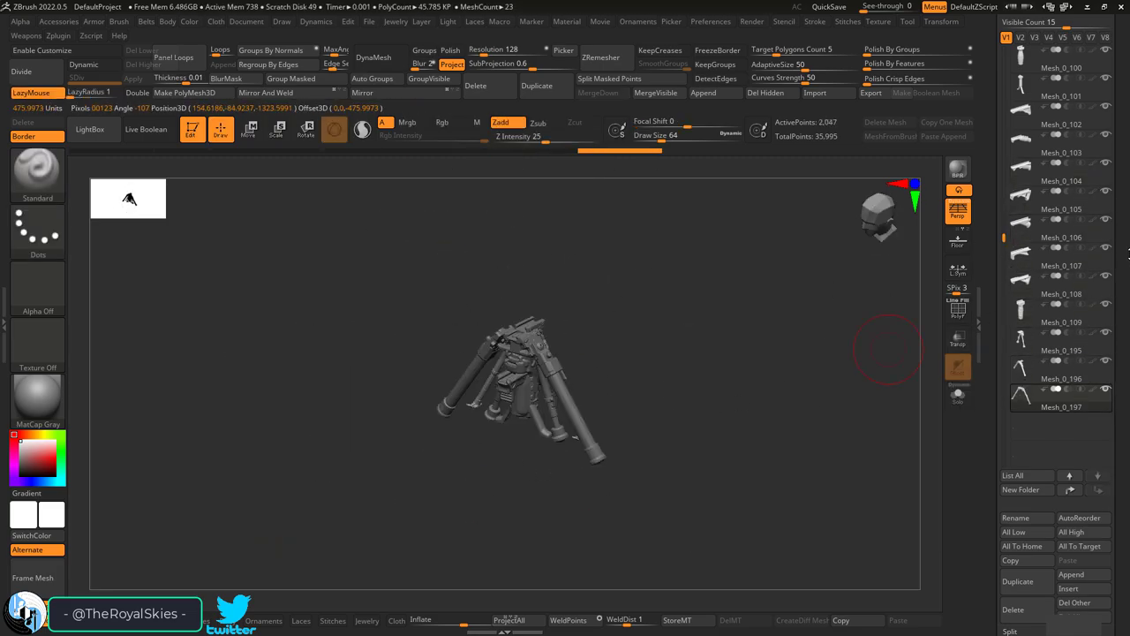
left_click(3, 324)
left_click(85, 360)
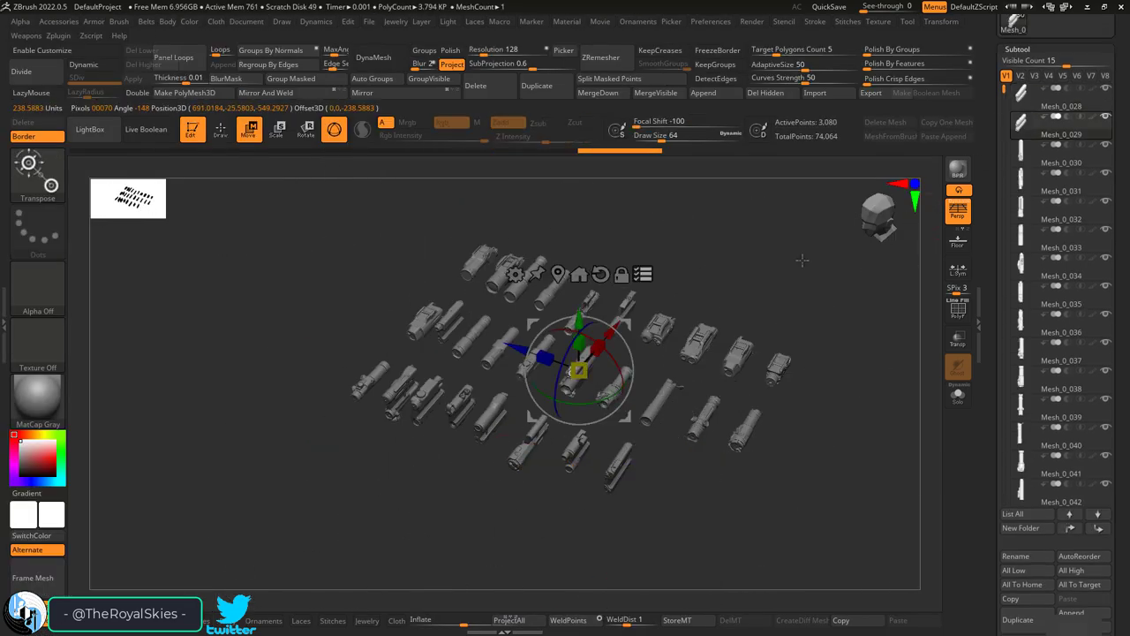
- Inspect the light and scope parts, frame Mesh_0_190, and build an InsertMultiMesh brush from all parts
left_click(1024, 344)
left_click(1020, 434)
left_click(1019, 463)
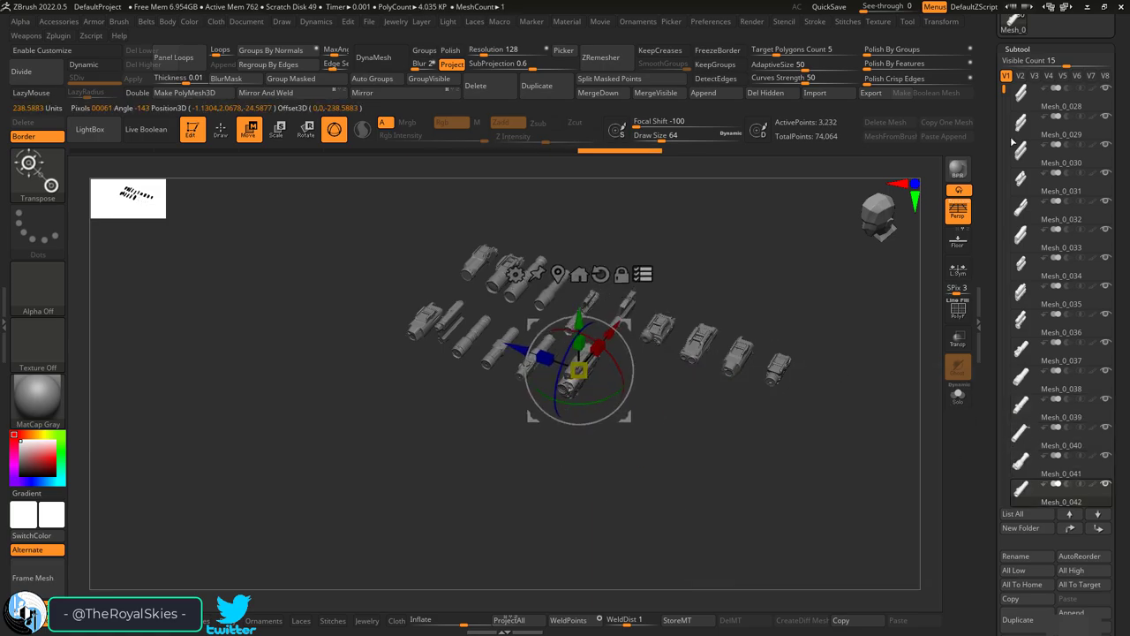
scroll(1016, 265, "down", 3)
left_click(1021, 318)
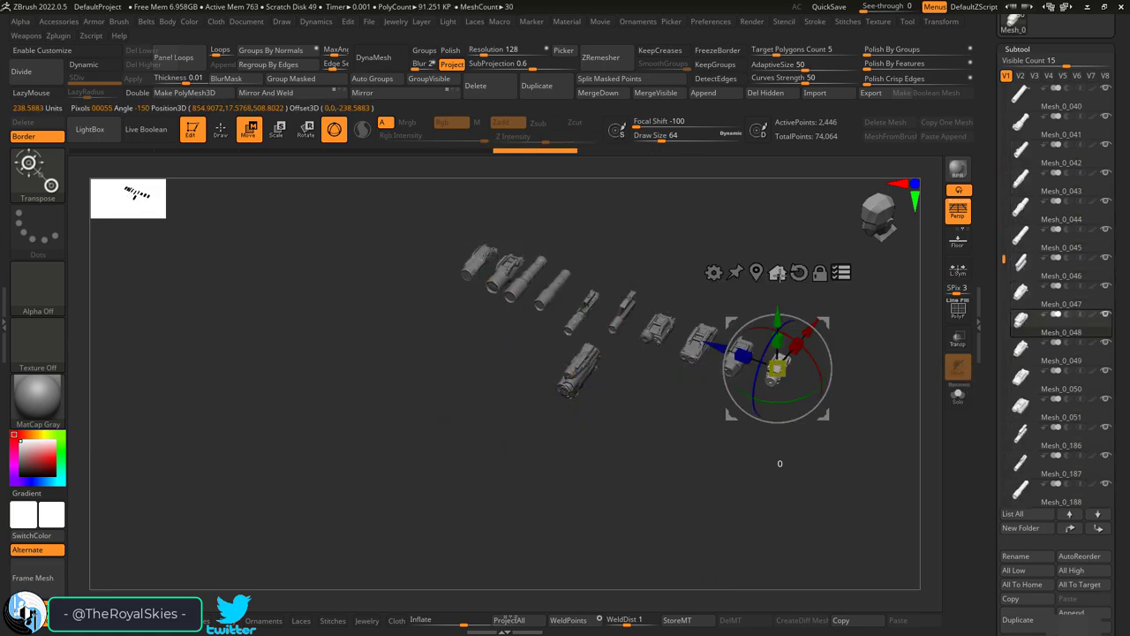
left_click(554, 274, "alt")
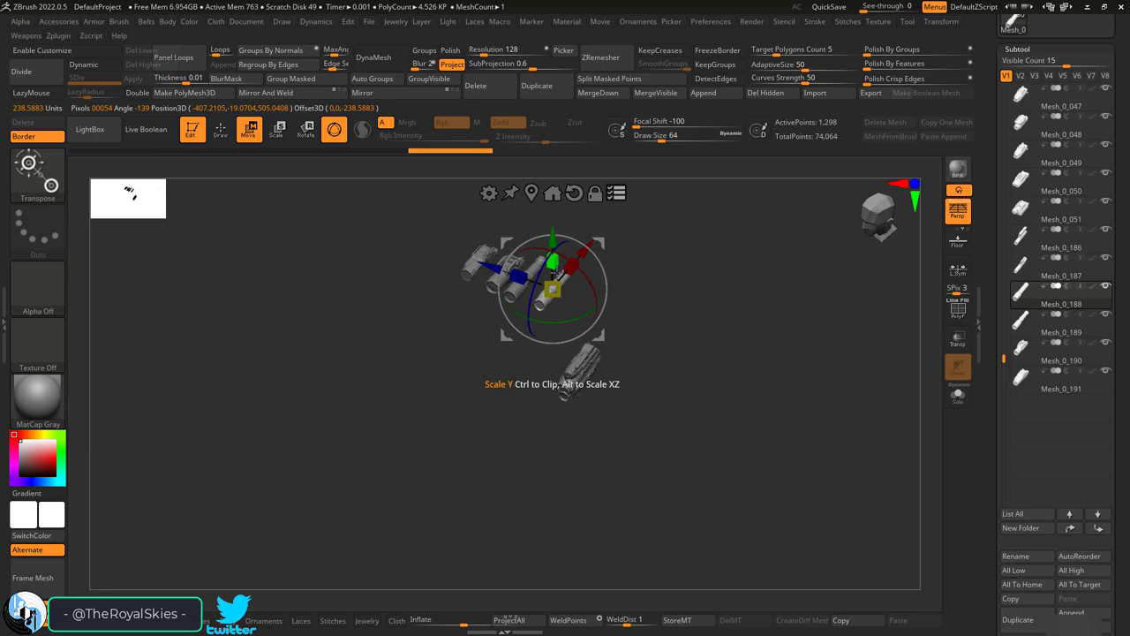
left_click(578, 366, "alt")
key("f")
key("q")
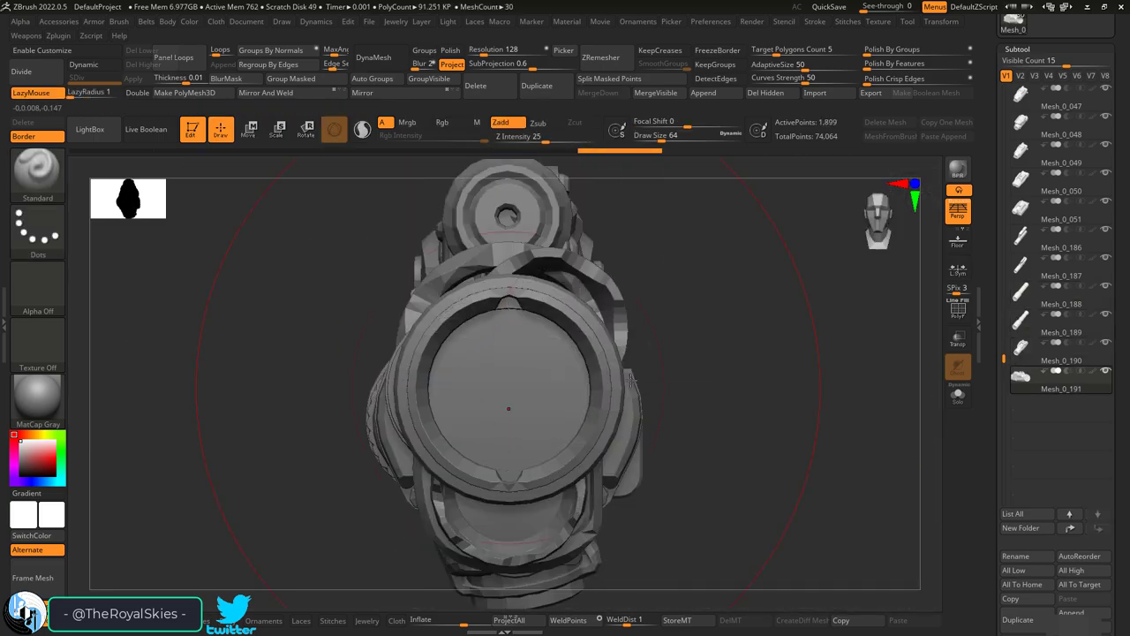
left_click(4, 325)
left_click(58, 351)
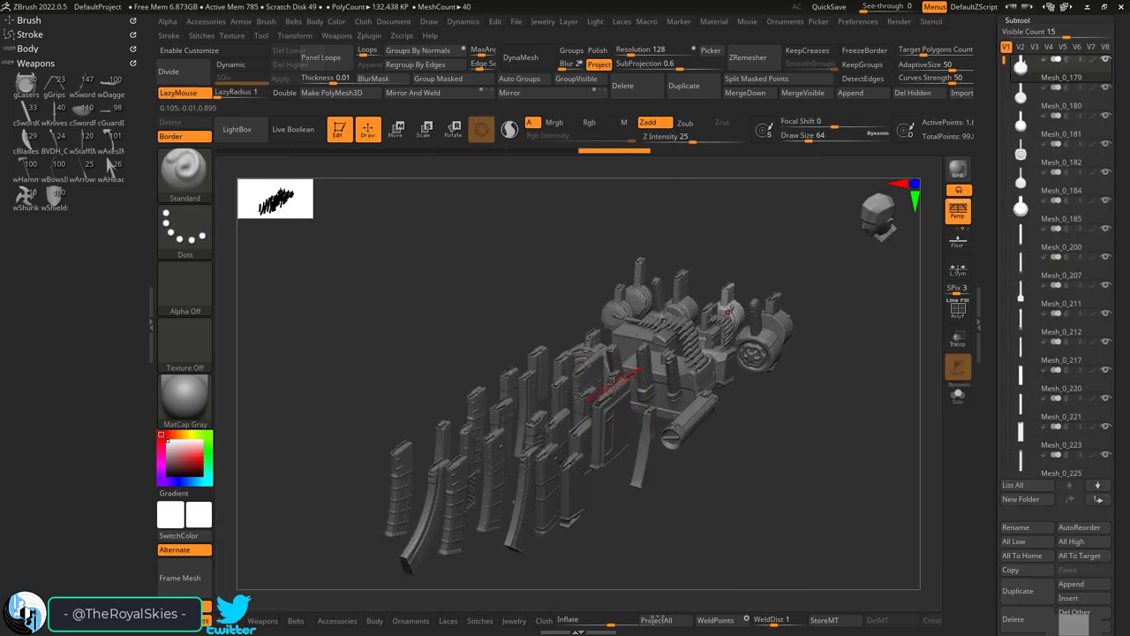
- In Move mode, inspect magazine and barrel parts Mesh_0_181, Mesh_0_228, Mesh_2_057 and Mesh_3_019
key("w")
left_click(583, 304, "alt")
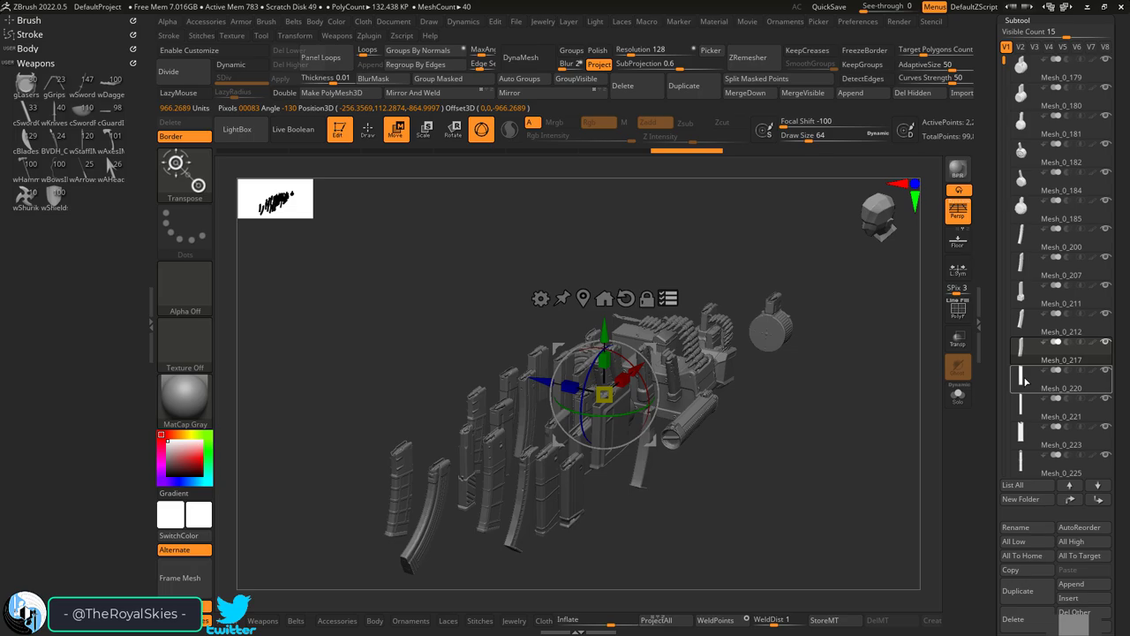
left_click(574, 452, "alt")
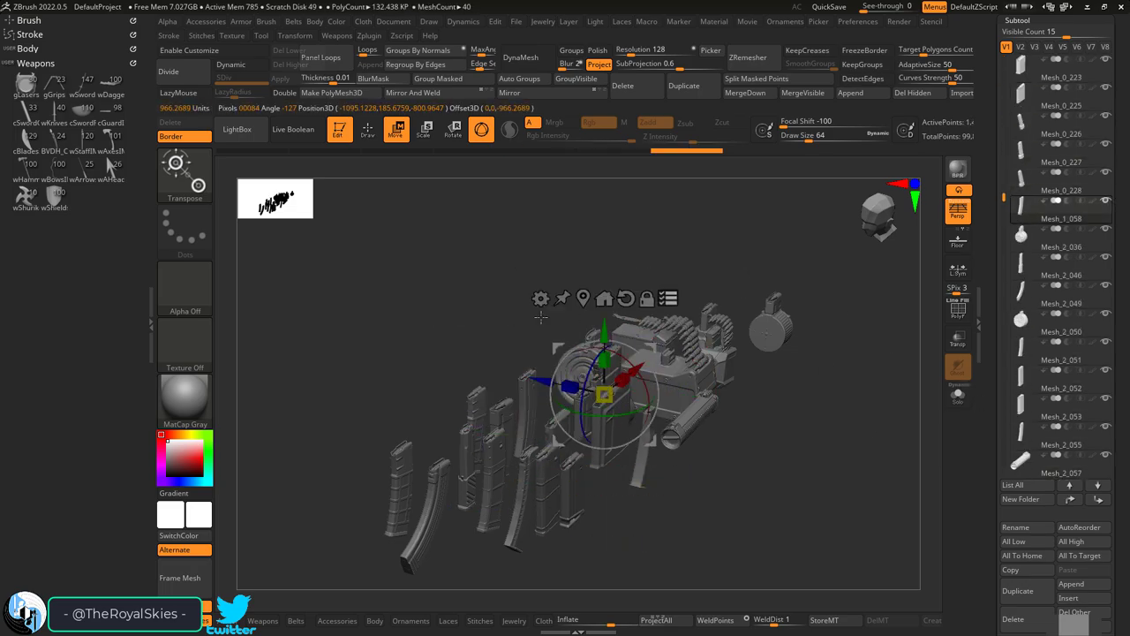
scroll(1051, 265, "down", 5)
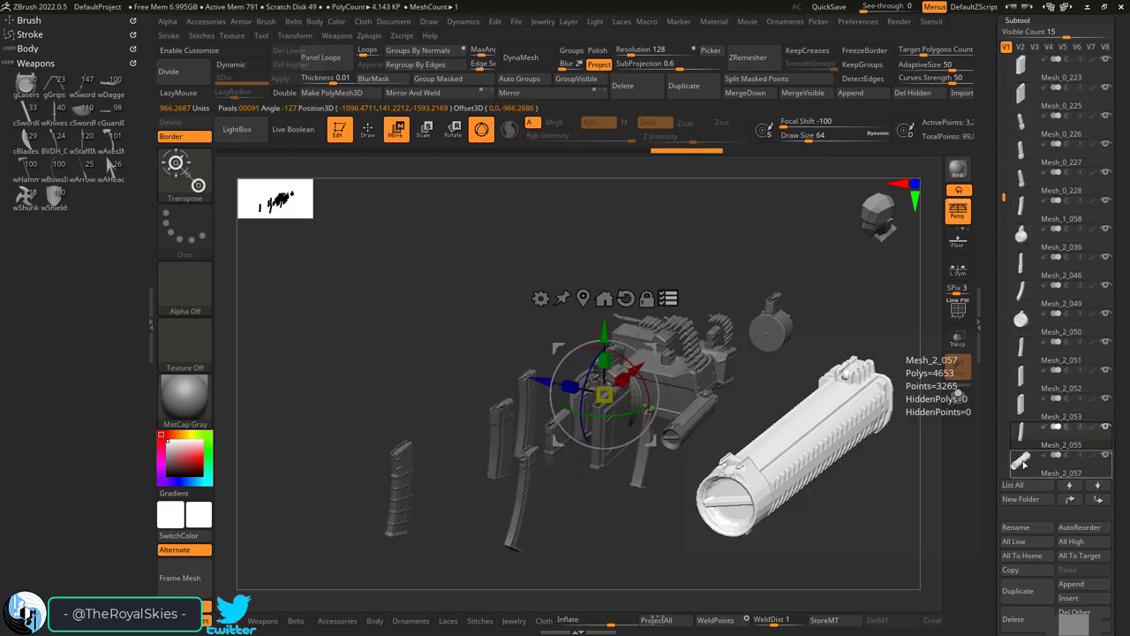
left_click(1024, 93)
left_click(1021, 291)
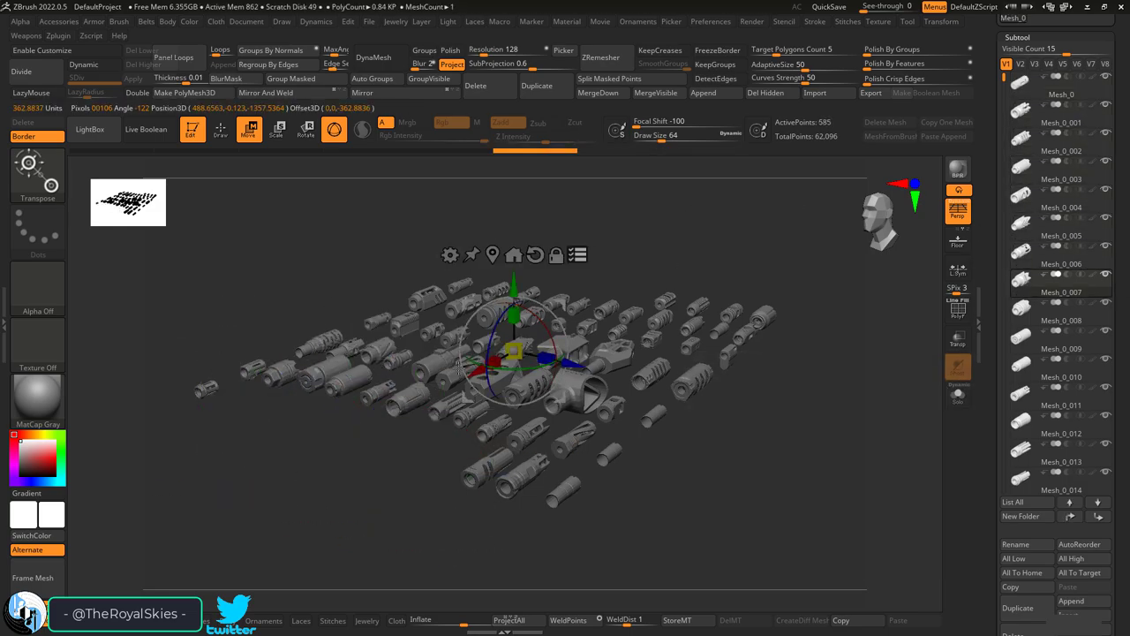
- Step down through the muzzle kit's subtools from Mesh_0_022 onward with the arrow keys
left_click_drag(1004, 78, 1007, 147)
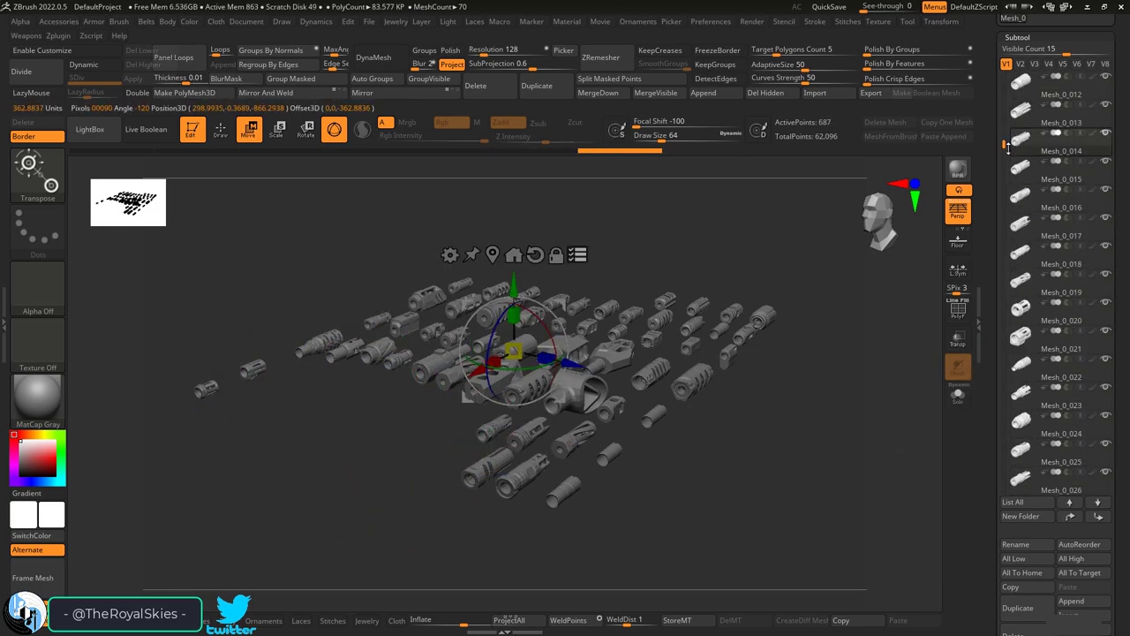
key("Down")
key("Down")
key("Down")
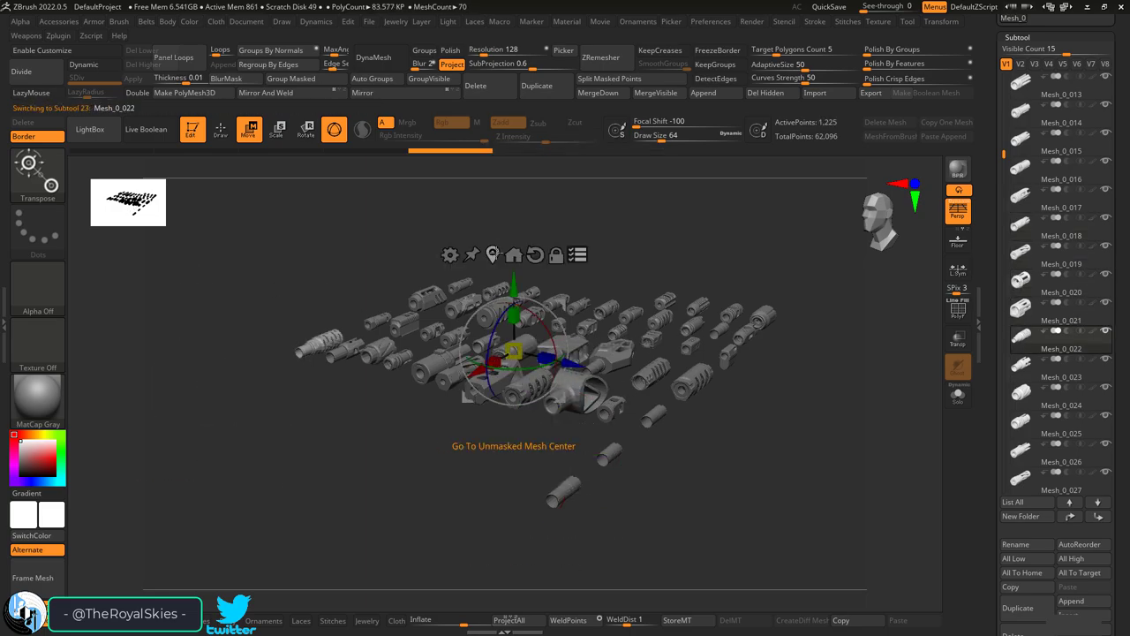
left_click_drag(1004, 154, 998, 229)
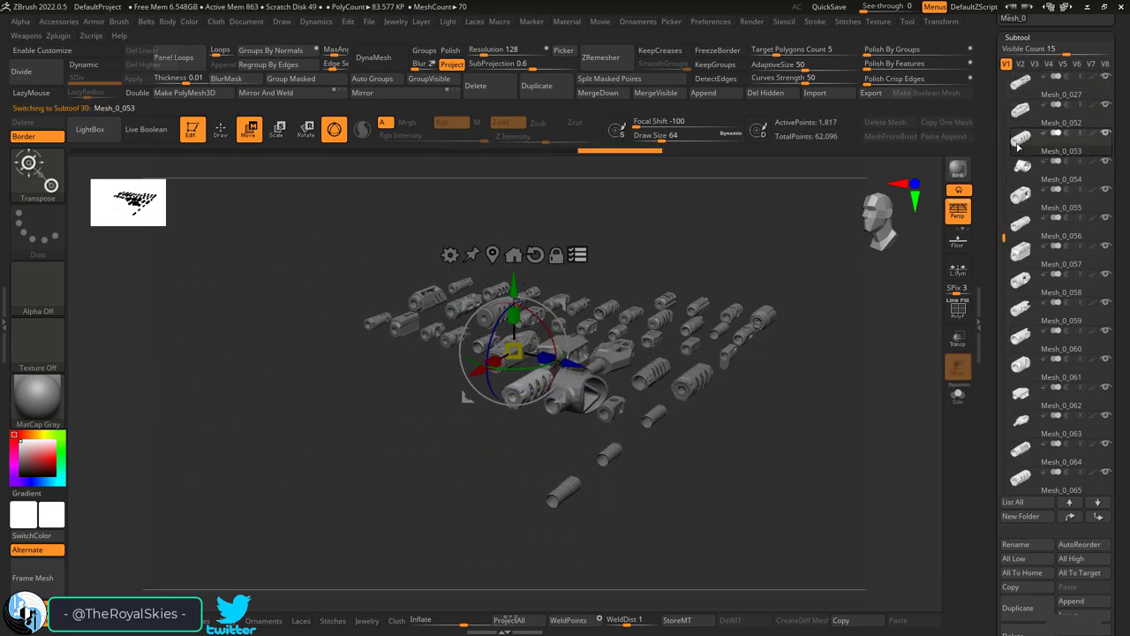
key("Down")
key("Down")
key("Down")
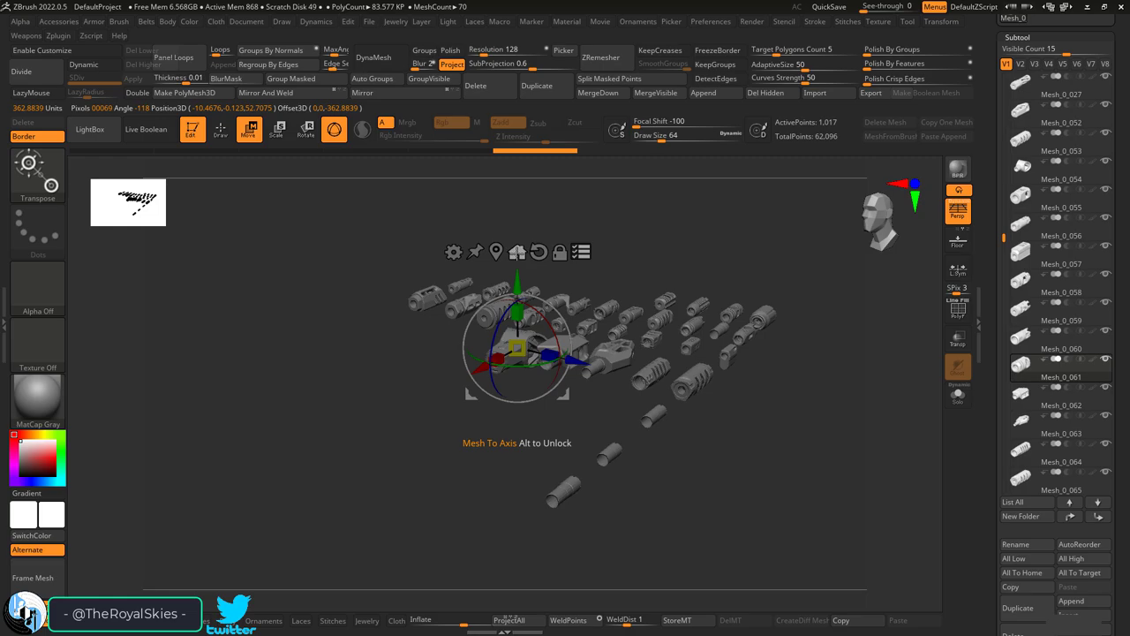
key("Down")
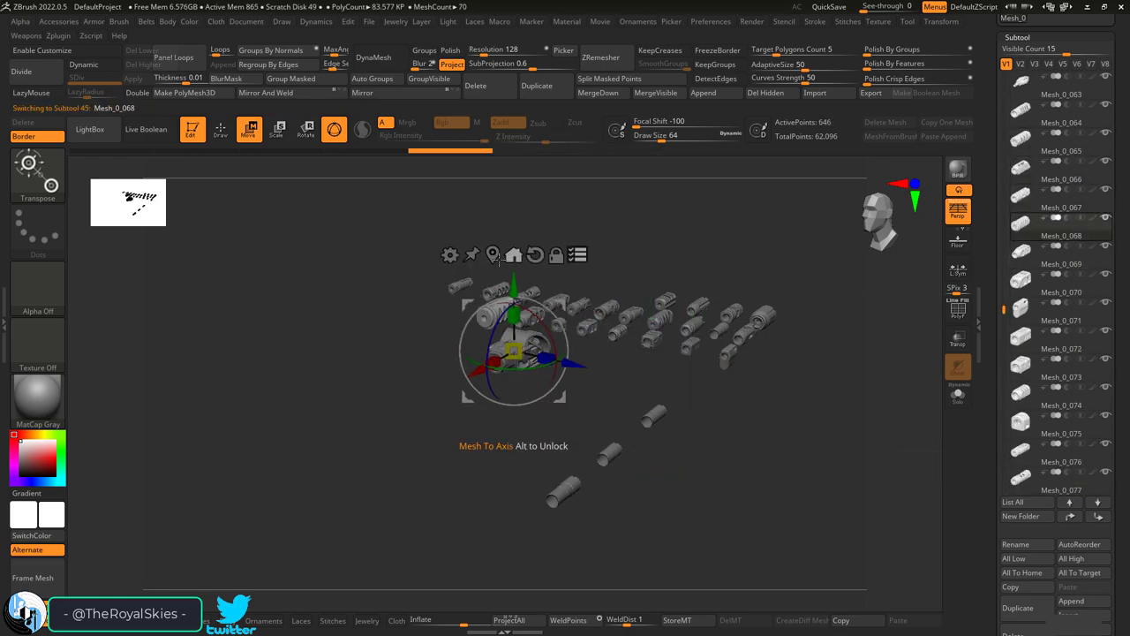
key("Down")
key("Down")
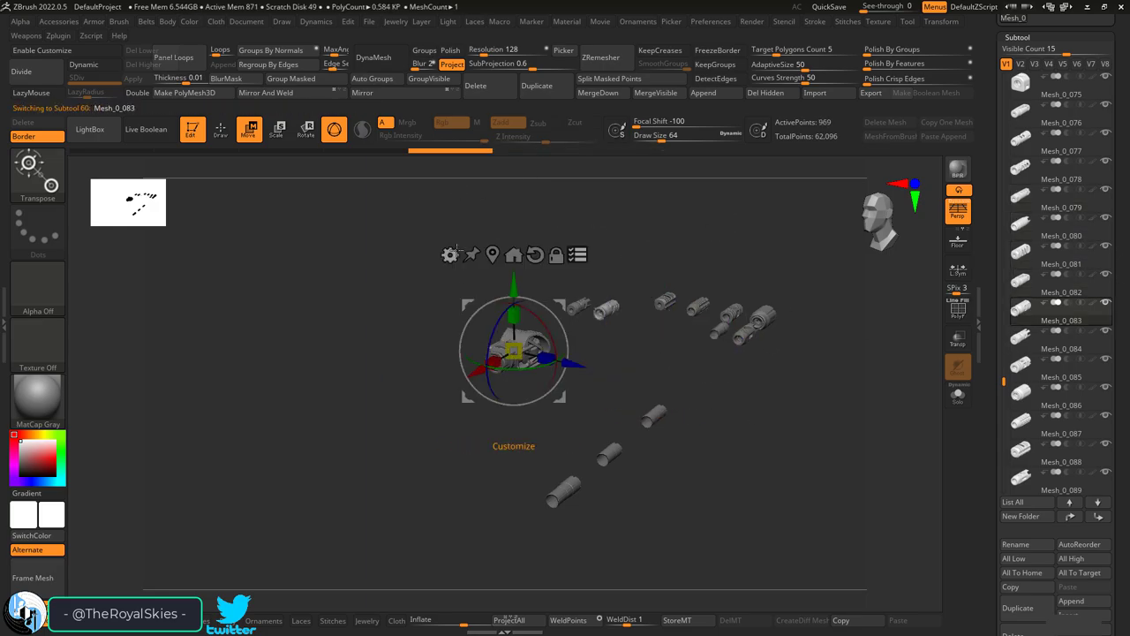
key("Down")
key("Down")
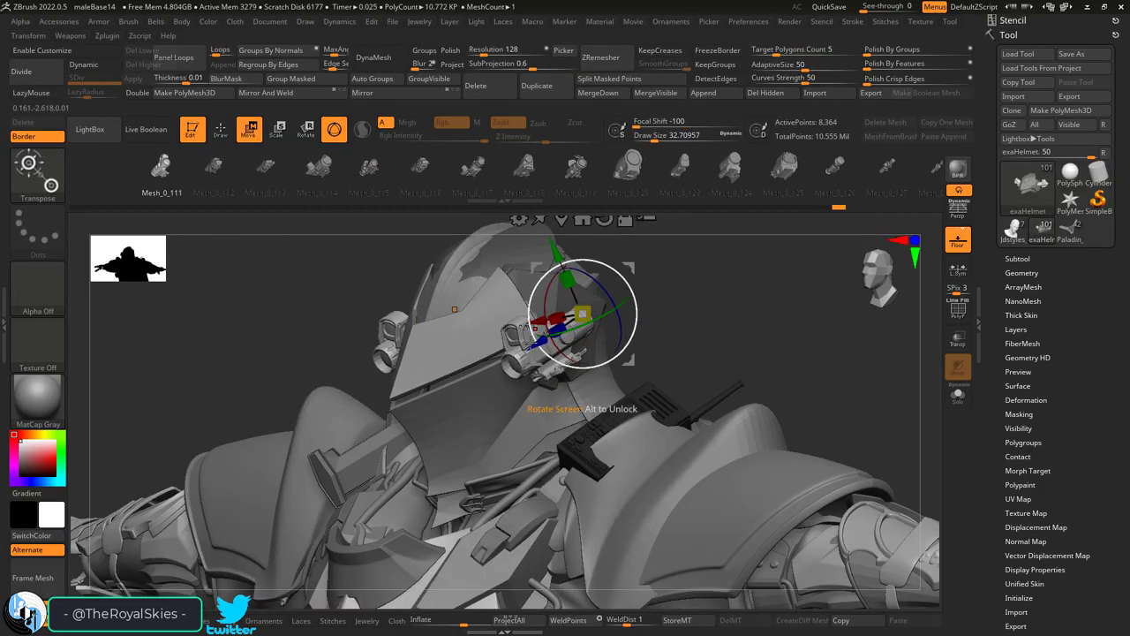
- Turn side-on to the helmet and slide the scope outward along the X axis
mouse_move(561, 331)
left_mouse_down()
mouse_move(583, 326)
mouse_move(500, 300)
left_mouse_up()
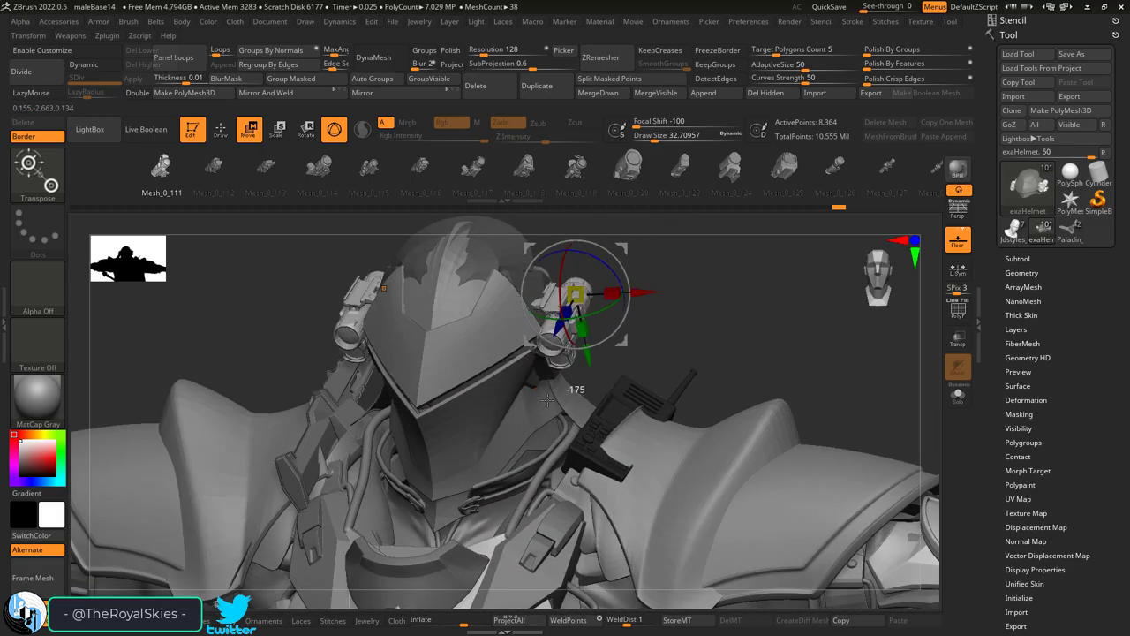
mouse_move(547, 342)
left_mouse_down()
mouse_move(534, 334)
mouse_move(543, 353)
mouse_move(570, 314)
mouse_move(609, 305)
left_mouse_up()
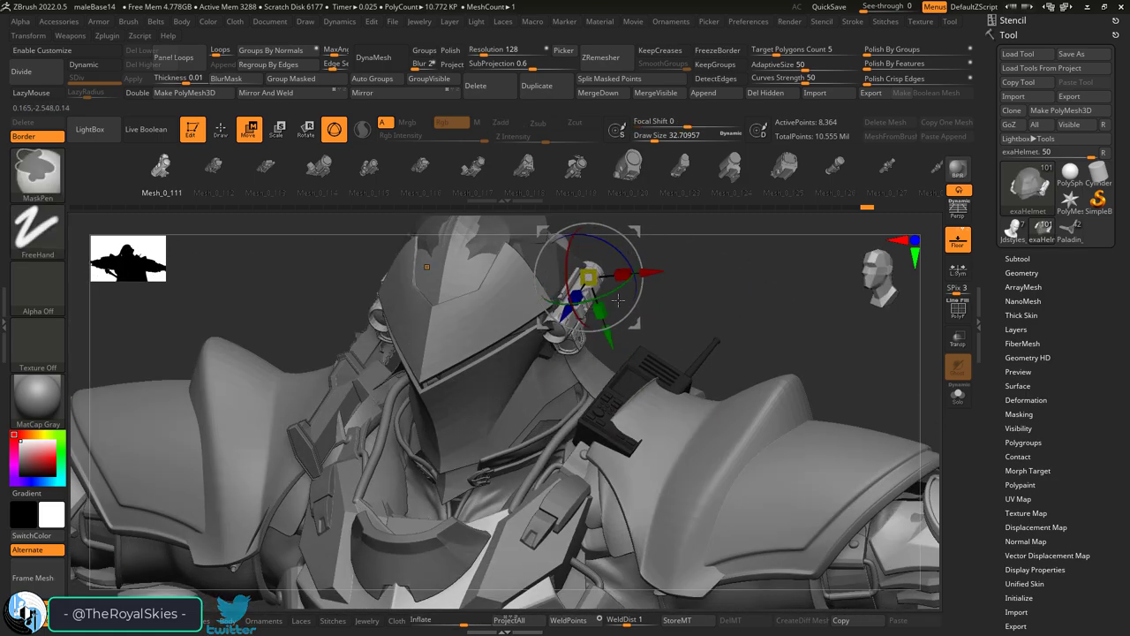
left_click_drag(570, 236, 443, 293)
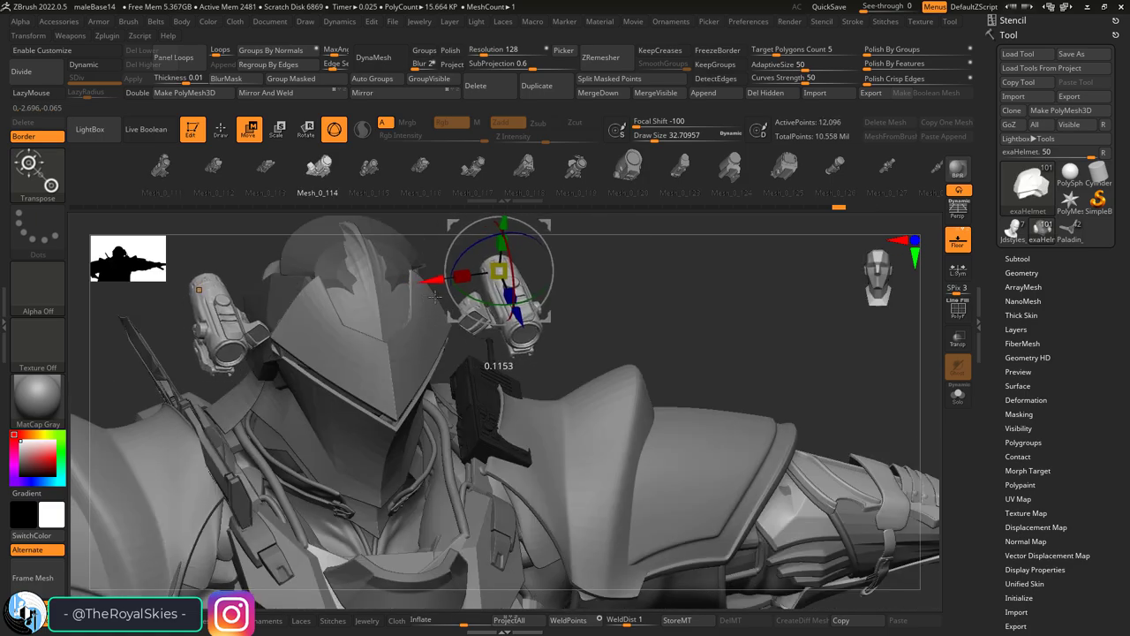
mouse_move(251, 307)
left_mouse_down()
mouse_move(183, 315)
mouse_move(353, 317)
mouse_move(205, 315)
mouse_move(276, 352)
mouse_move(259, 319)
mouse_move(381, 335)
mouse_move(367, 358)
left_mouse_up()
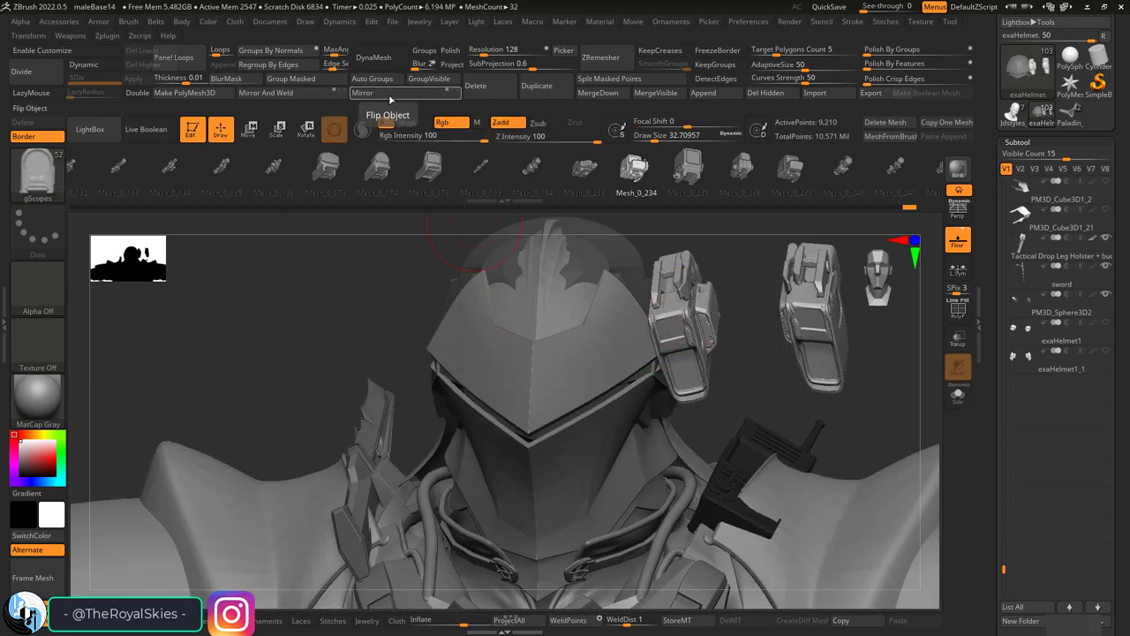
- Mirror and weld the pad attachment, duplicate it as exaHelmet1_2, and show polygroups
left_click(268, 95)
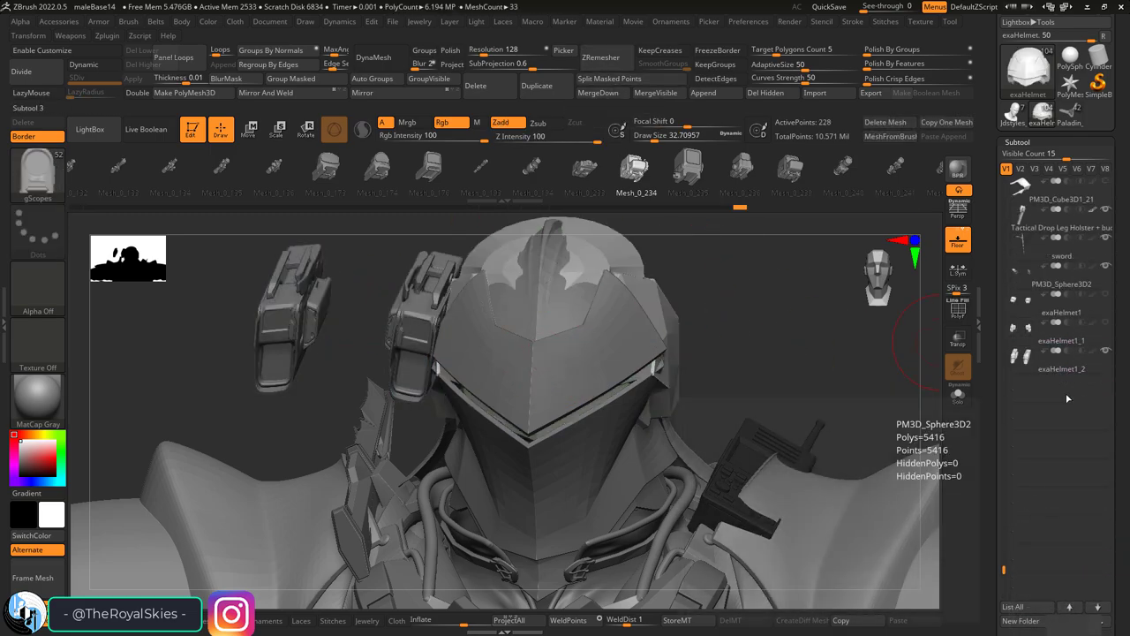
left_click(1027, 357)
key("shift+f")
- Step back and forth through the undo history to restore the pad placement
key("ctrl+z")
key("ctrl+z")
key("ctrl+z")
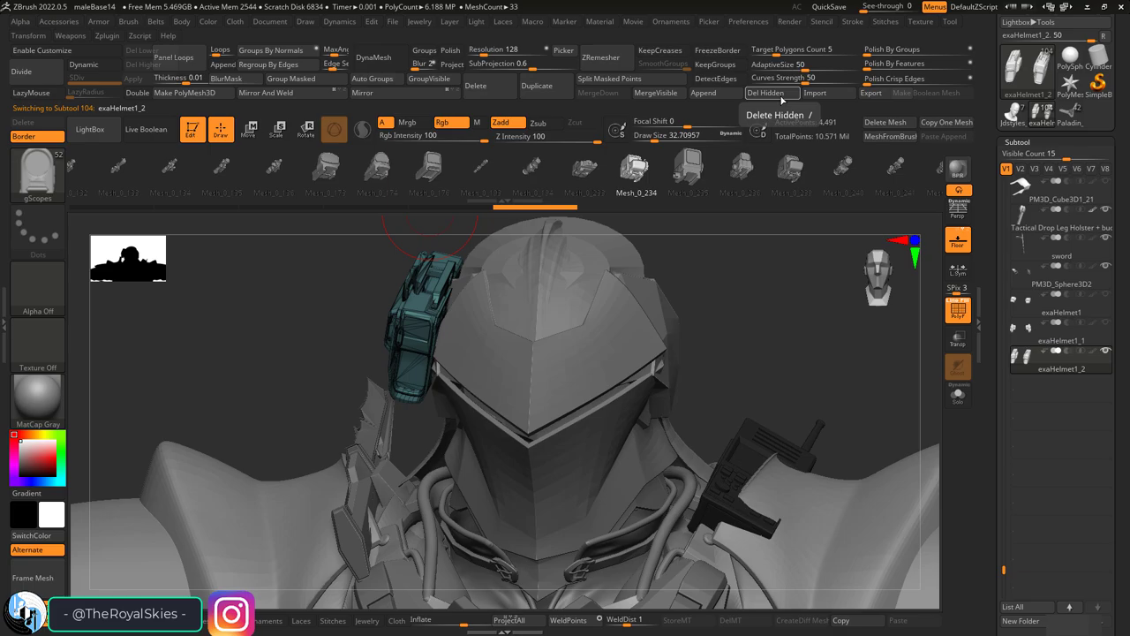
key("ctrl+z")
key("ctrl+z")
key("ctrl+z")
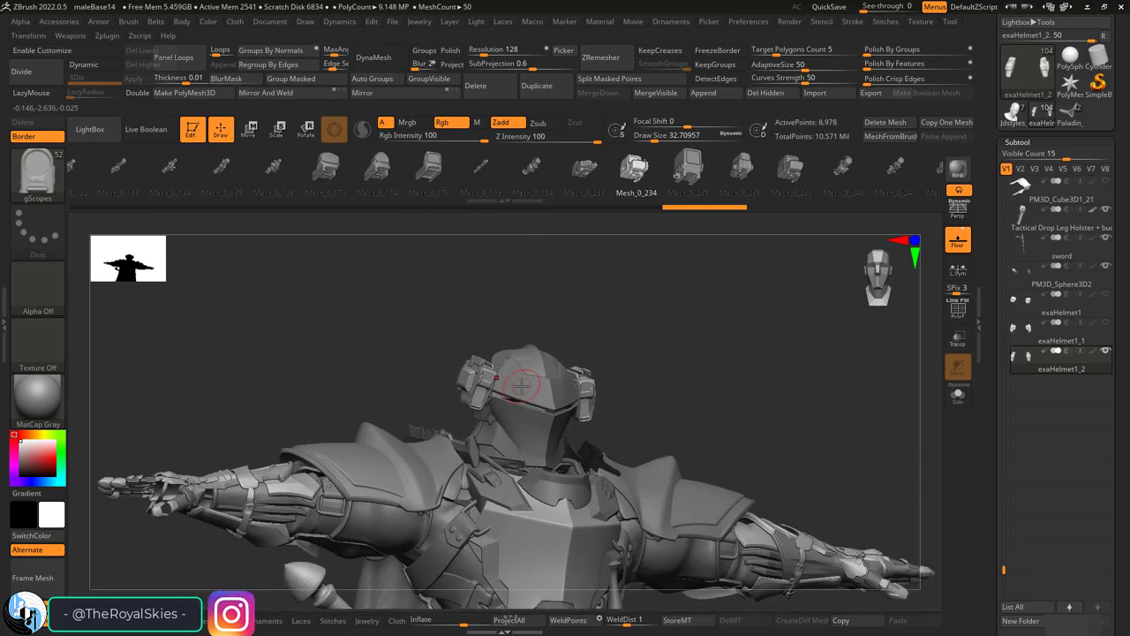
key("ctrl+shift+z")
key("ctrl+shift+z")
key("ctrl+shift+z")
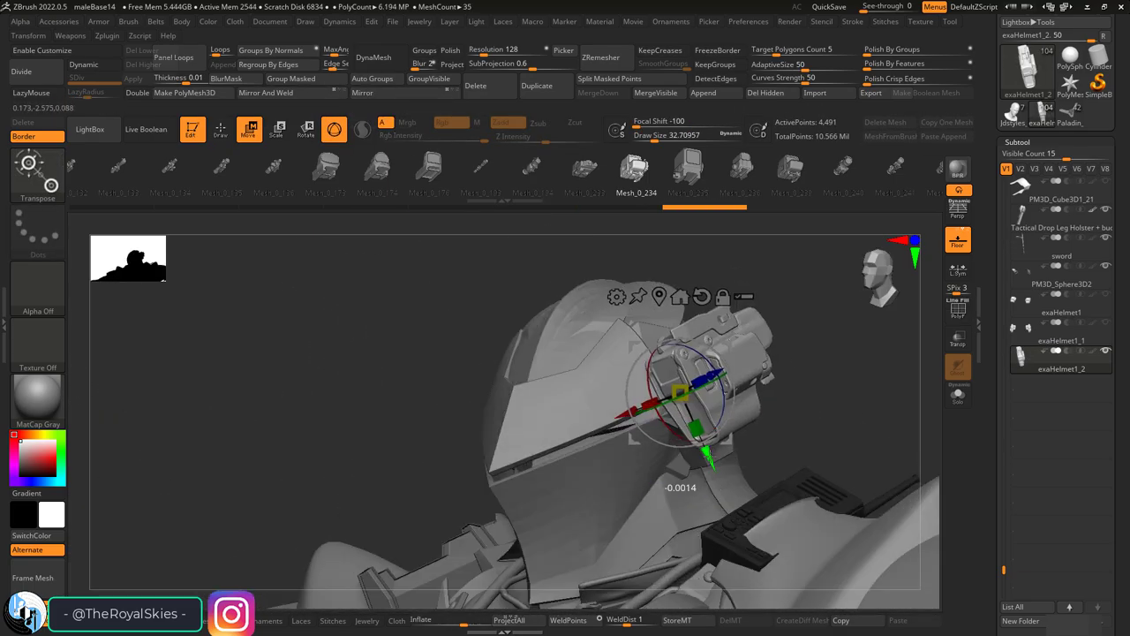
key("ctrl+z")
key("ctrl+z")
key("ctrl+z")
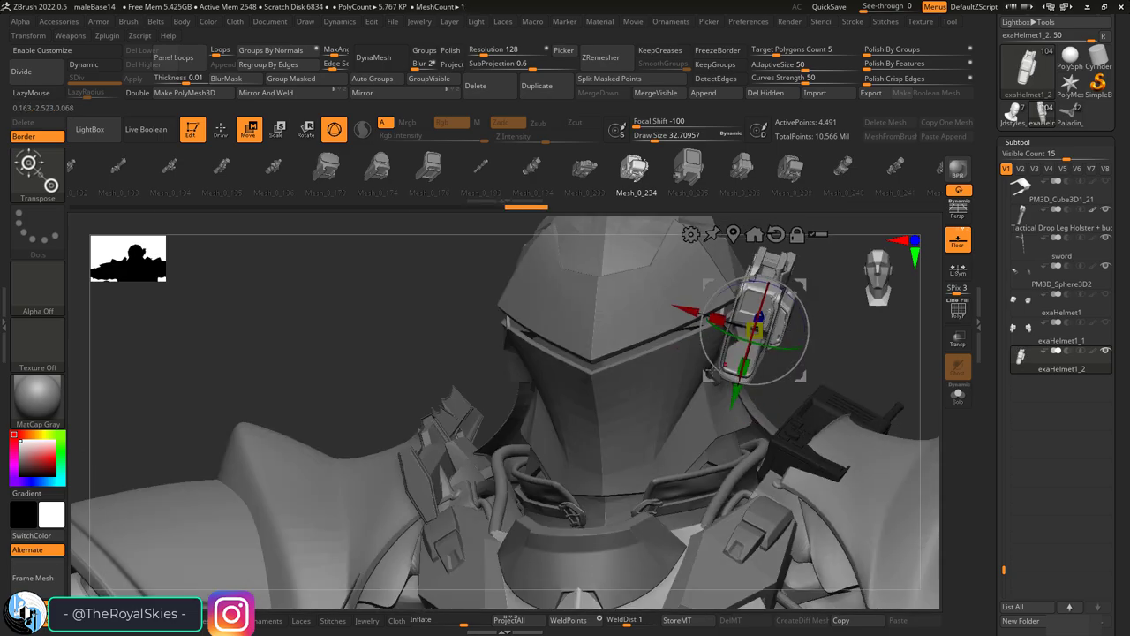
key("ctrl+shift+z")
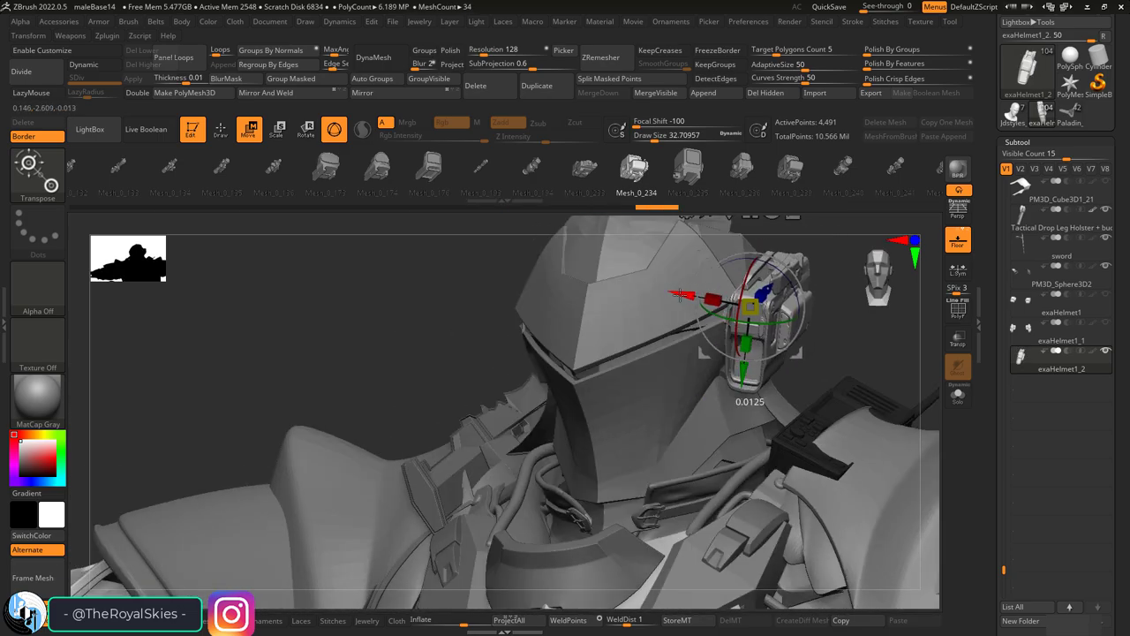
key("ctrl+shift+z")
key("ctrl+shift+z")
key("ctrl+shift+z")
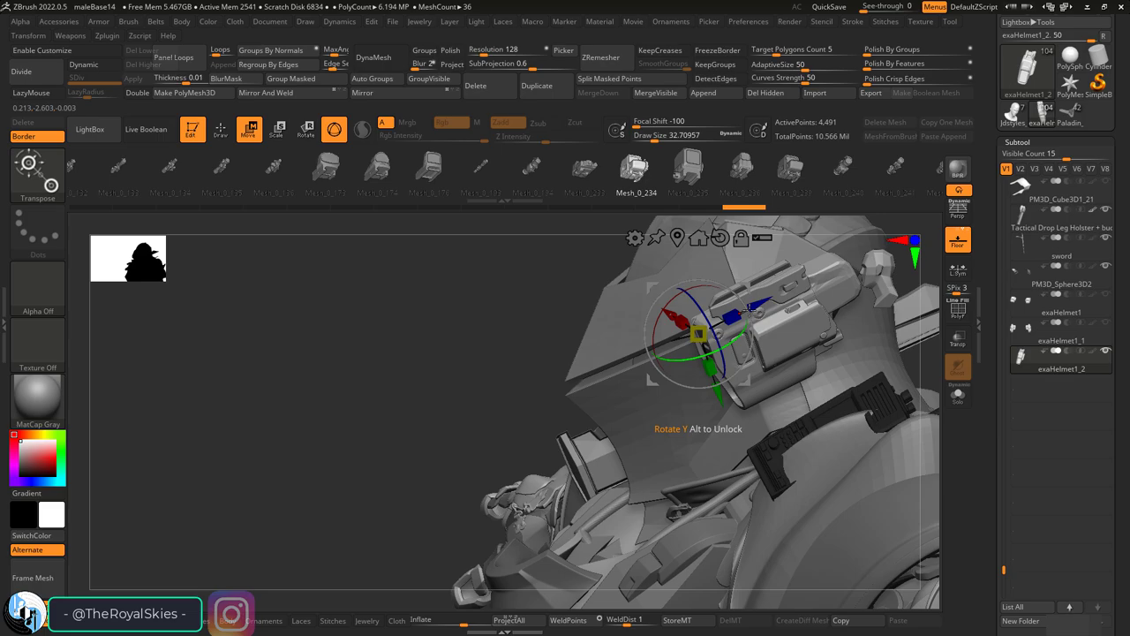
key("ctrl+z")
key("ctrl+z")
key("ctrl+z")
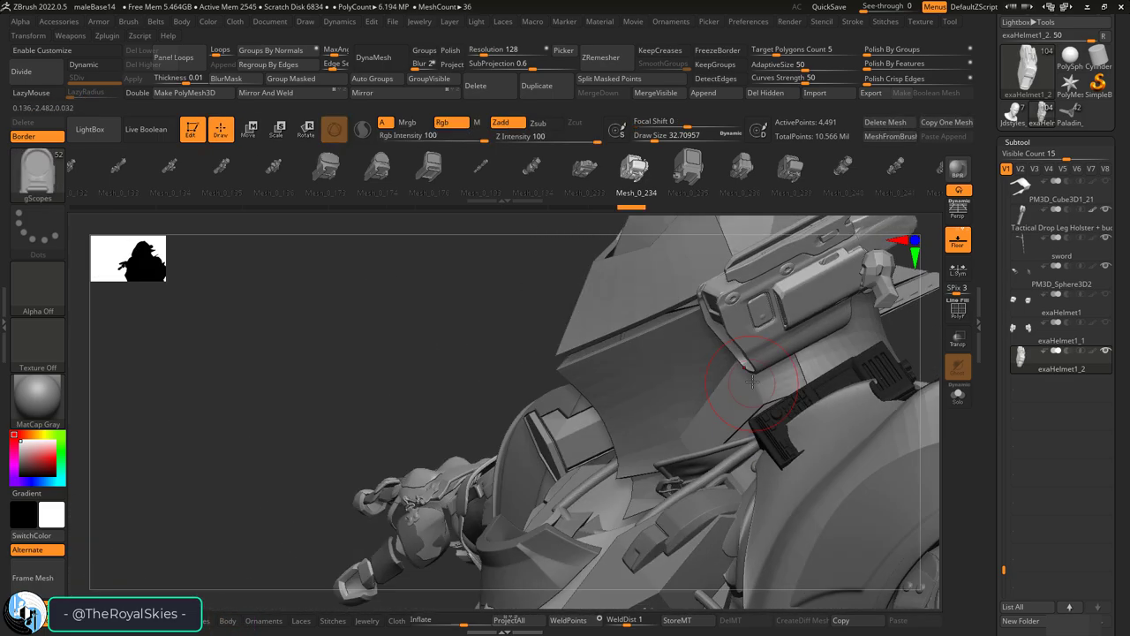
key("ctrl+shift+z")
key("ctrl+shift+z")
key("ctrl+shift+z")
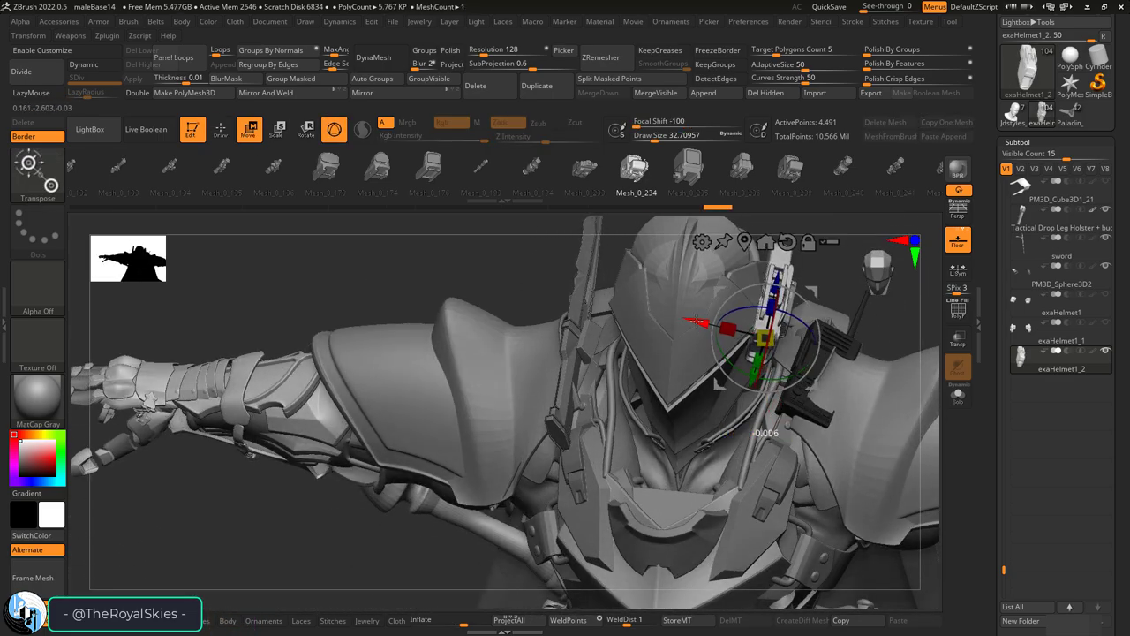
key("ctrl+shift+z")
- Reposition exaHelmet1_2 along the side of the helmet with Move, then return to Draw
key("w")
mouse_move(713, 364)
left_mouse_down()
mouse_move(762, 325)
mouse_move(742, 353)
mouse_move(720, 345)
mouse_move(685, 372)
left_mouse_up()
key("q")
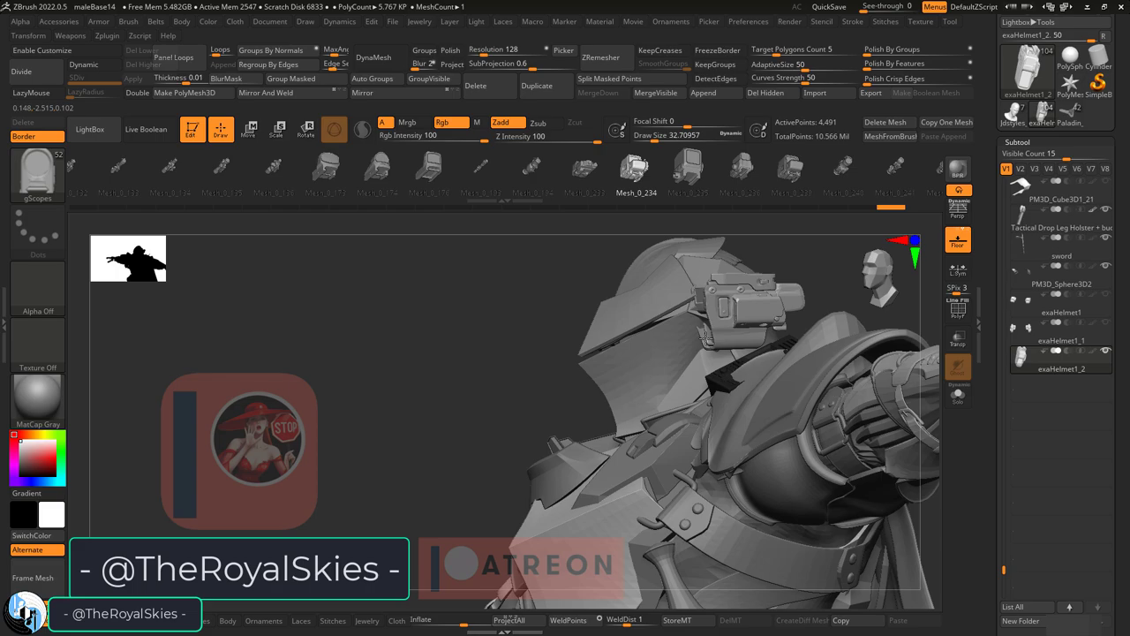